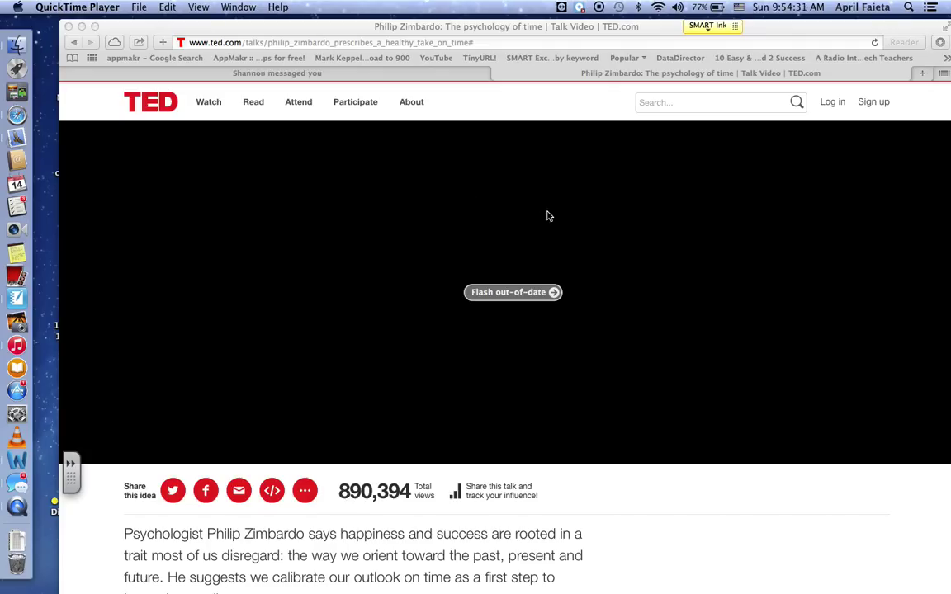
# Follow the TED video's Flash out-of-date notice to Adobe's Flash Player download page
pyautogui.scroll(-1, 547, 217)
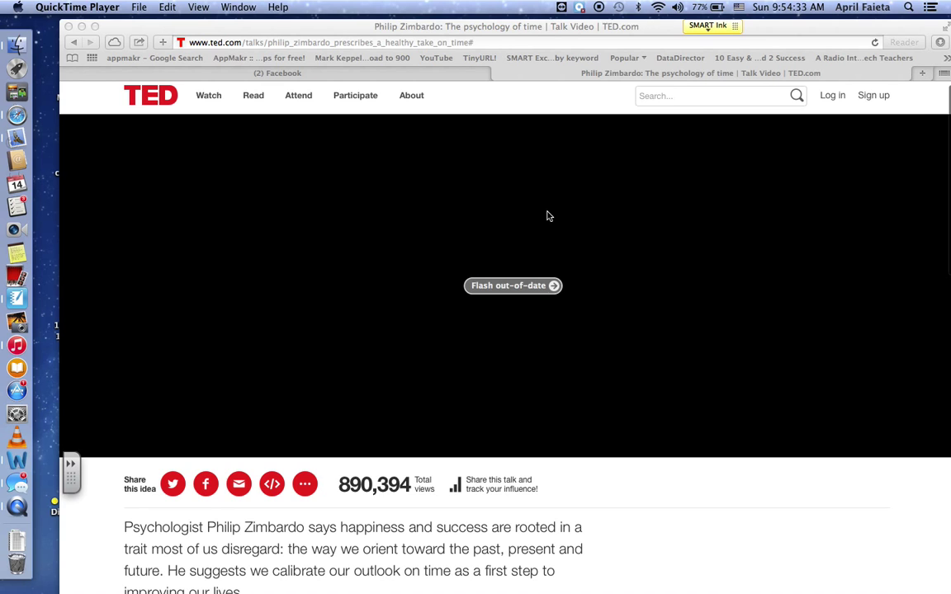
pyautogui.click(518, 288)
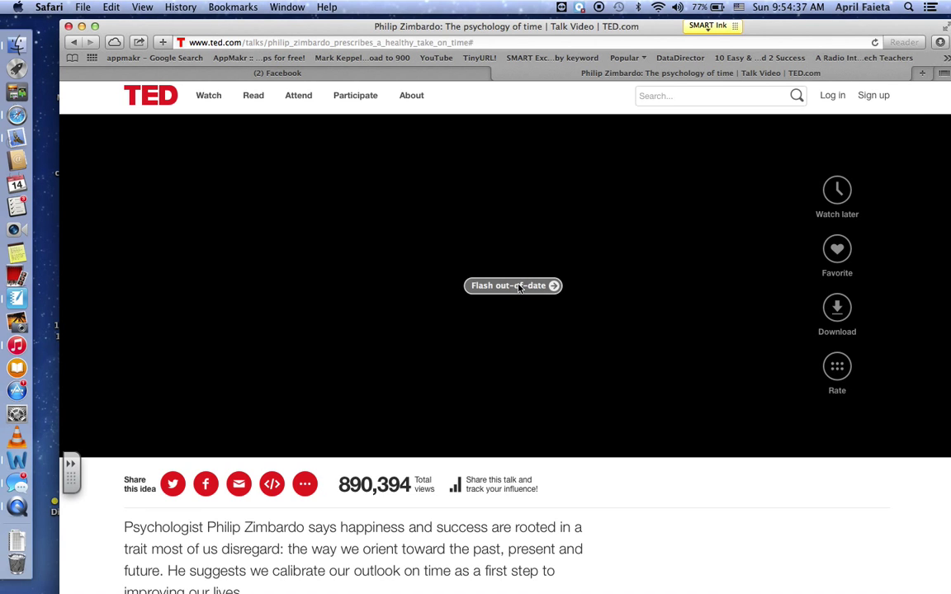
pyautogui.click(518, 286)
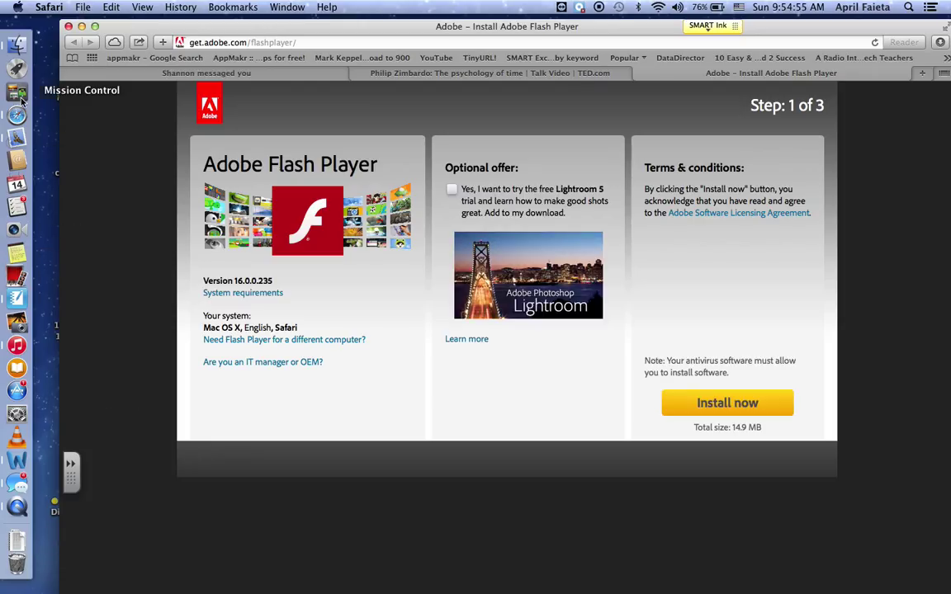
# Download the Flash Player installer and view the Downloads folder in Finder
pyautogui.click(710, 403)
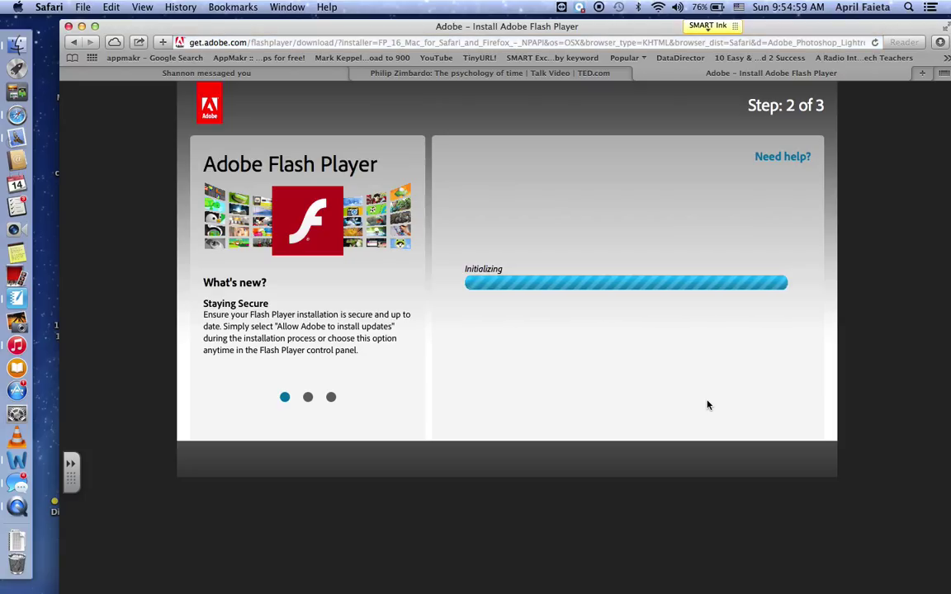
pyautogui.click(15, 43)
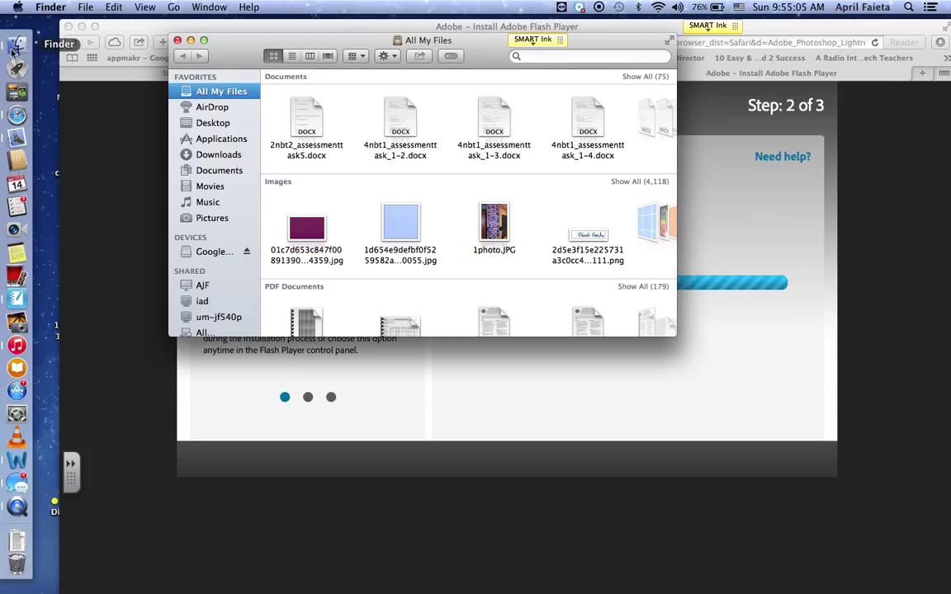
pyautogui.click(216, 155)
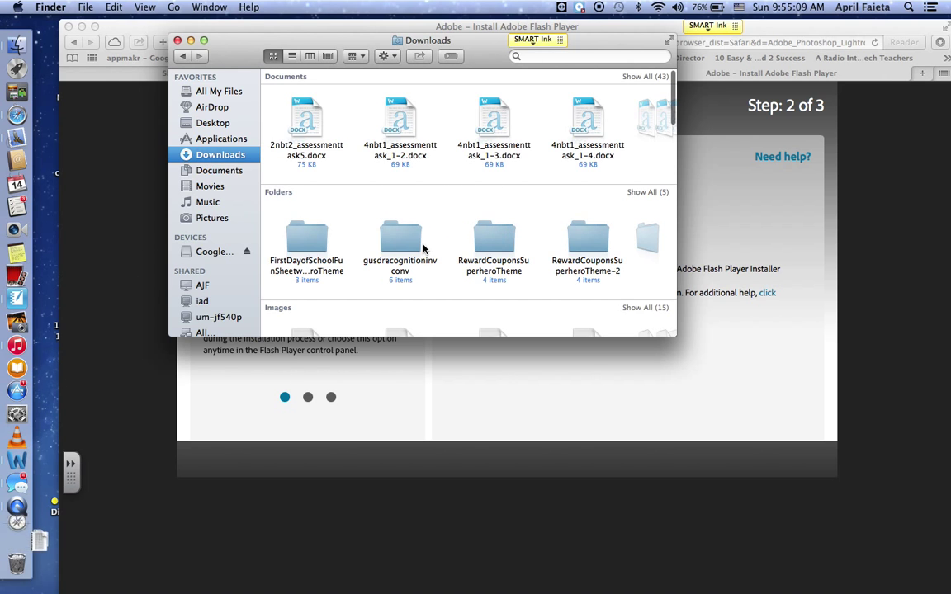
pyautogui.scroll(-10, 389, 296)
pyautogui.scroll(-10, 389, 296)
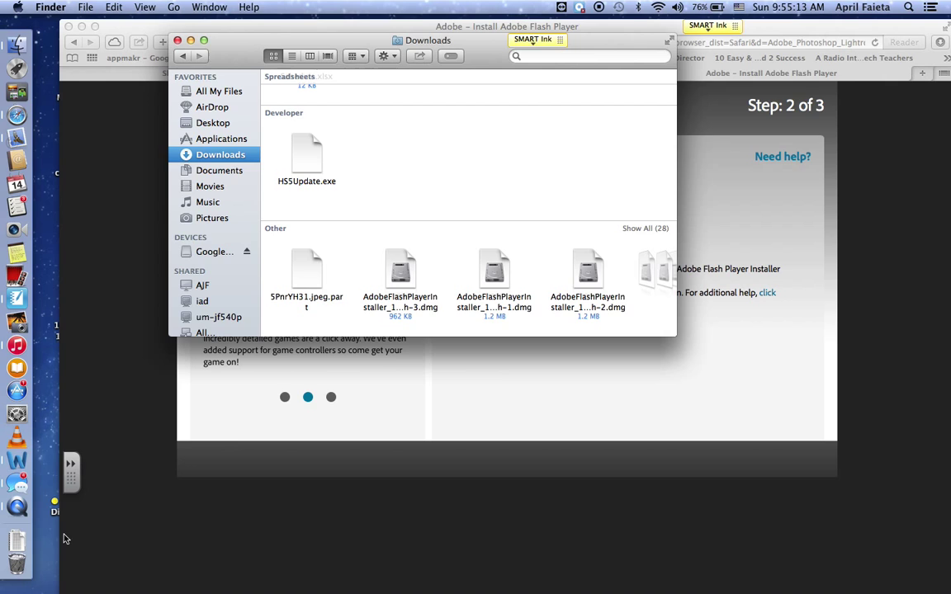
# Open the newest AdobeFlashPlayerInstaller -2.dmg from the Downloads stack and close Finder
pyautogui.click(21, 540)
pyautogui.scroll(-10, 220, 435)
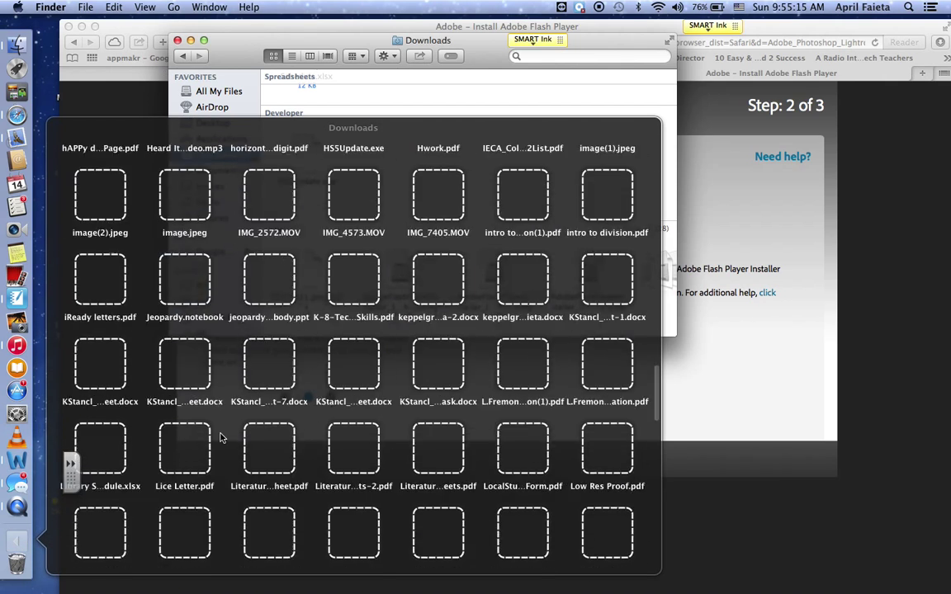
pyautogui.scroll(-5, 247, 429)
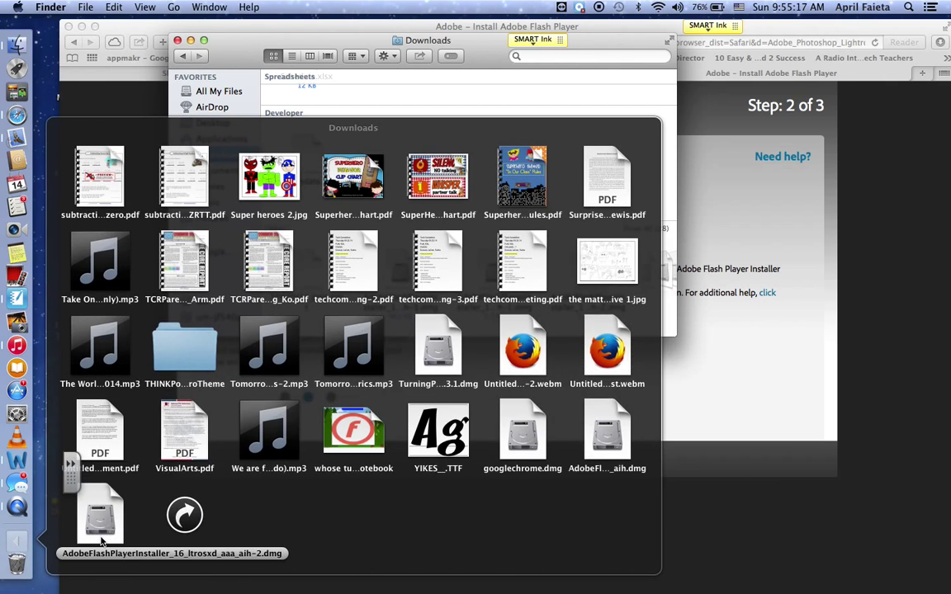
pyautogui.click(97, 531)
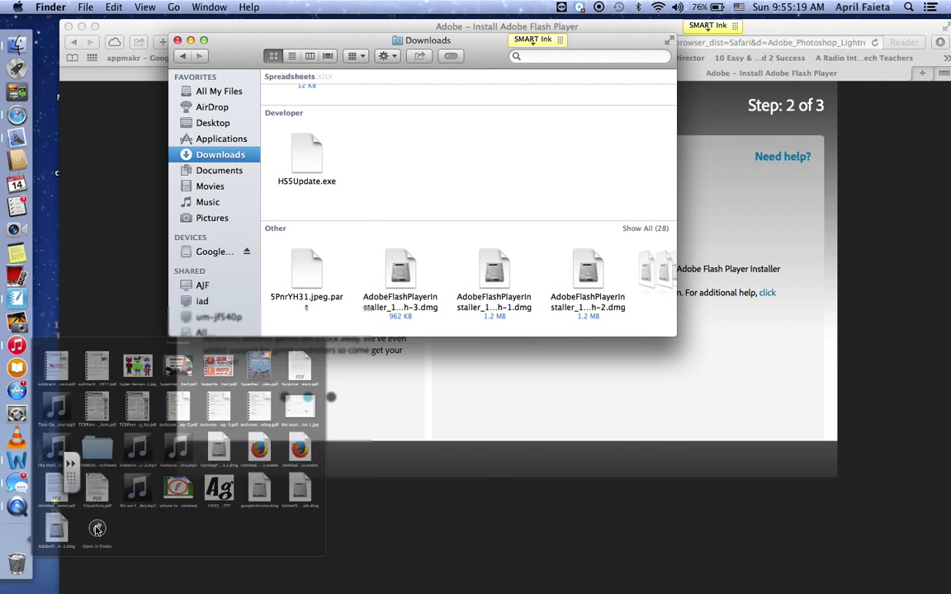
pyautogui.click(177, 41)
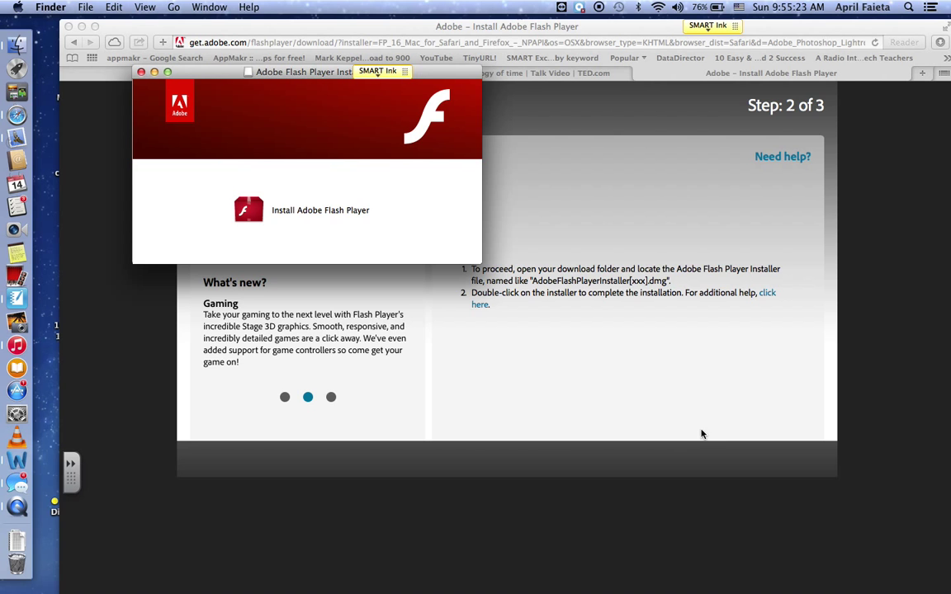
# Launch Install Adobe Flash Player, allow it without future warnings, and authorise with the admin password
pyautogui.doubleClick(292, 214)
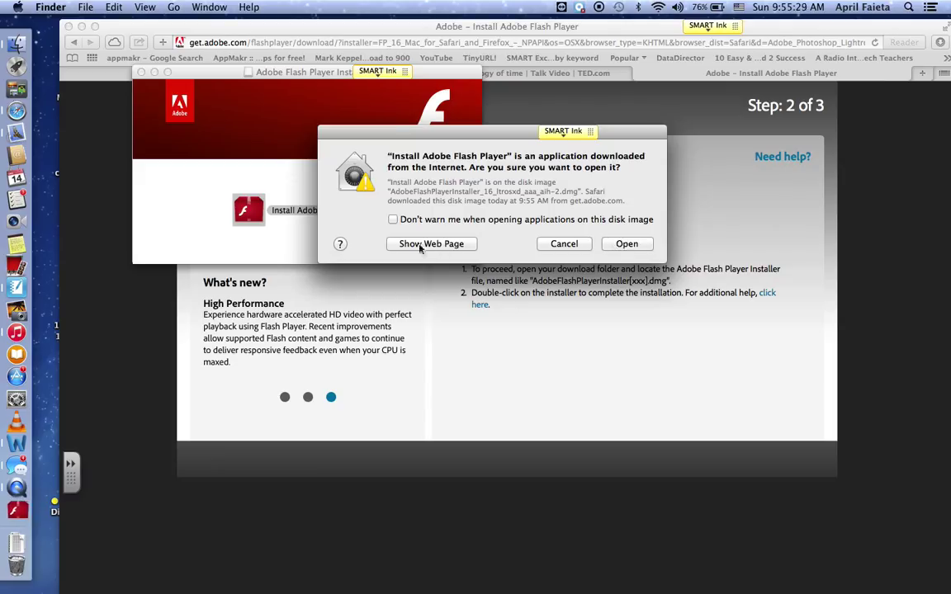
pyautogui.click(394, 219)
pyautogui.click(626, 243)
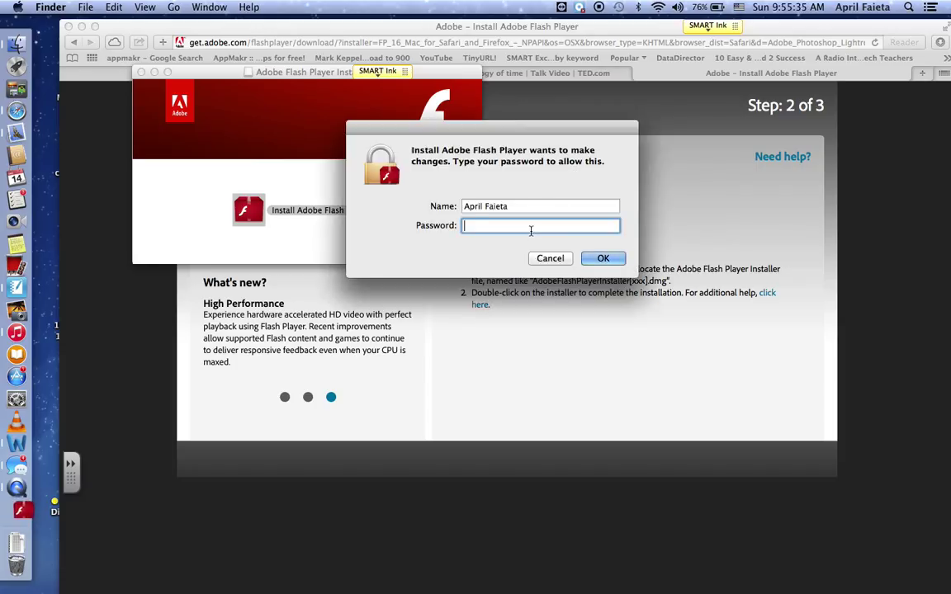
pyautogui.write('•••••••••')
pyautogui.write('••••')
pyautogui.click(603, 261)
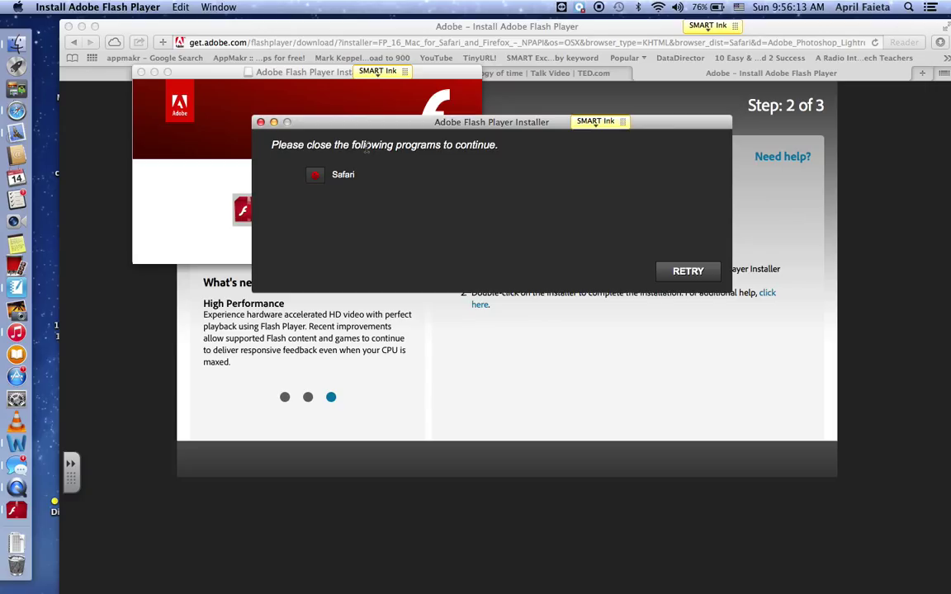
# Quit Safari, retry the installer, and finish once Installation Complete appears
pyautogui.click(17, 112)
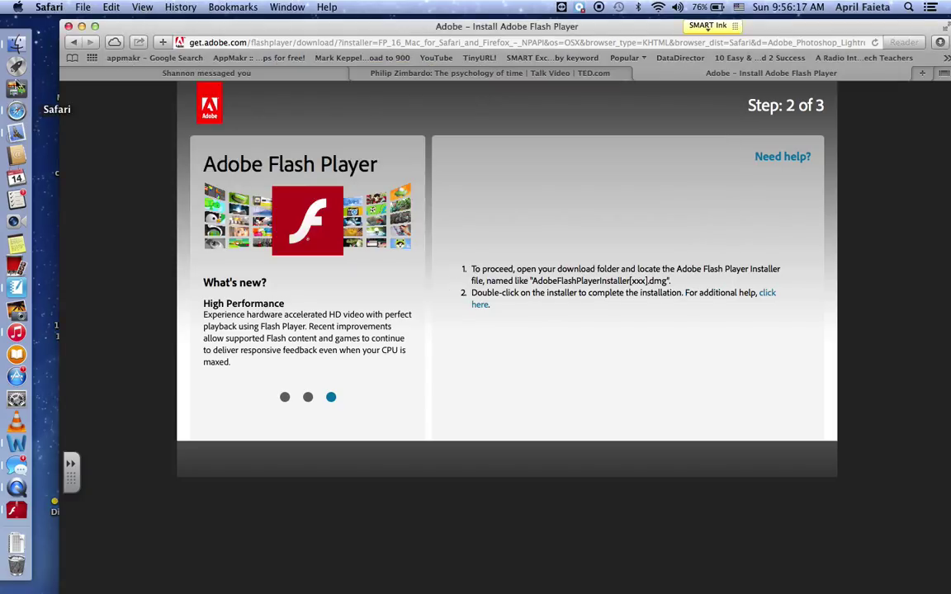
pyautogui.click(83, 8)
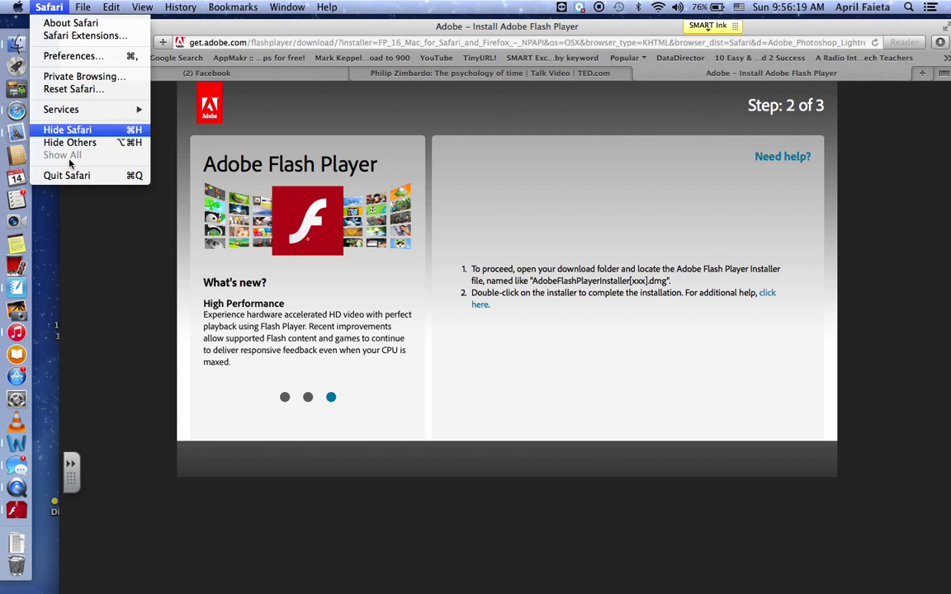
pyautogui.click(79, 184)
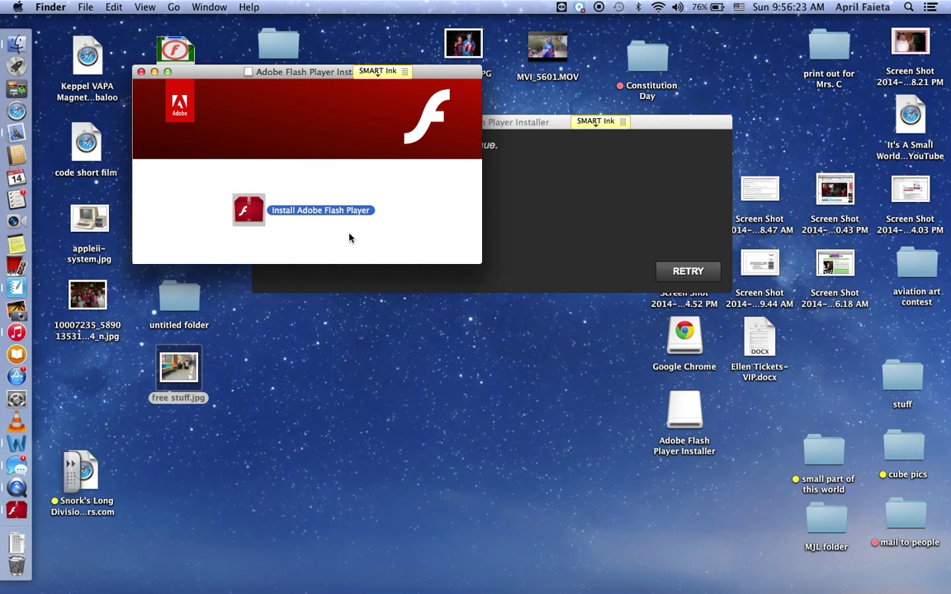
pyautogui.click(593, 210)
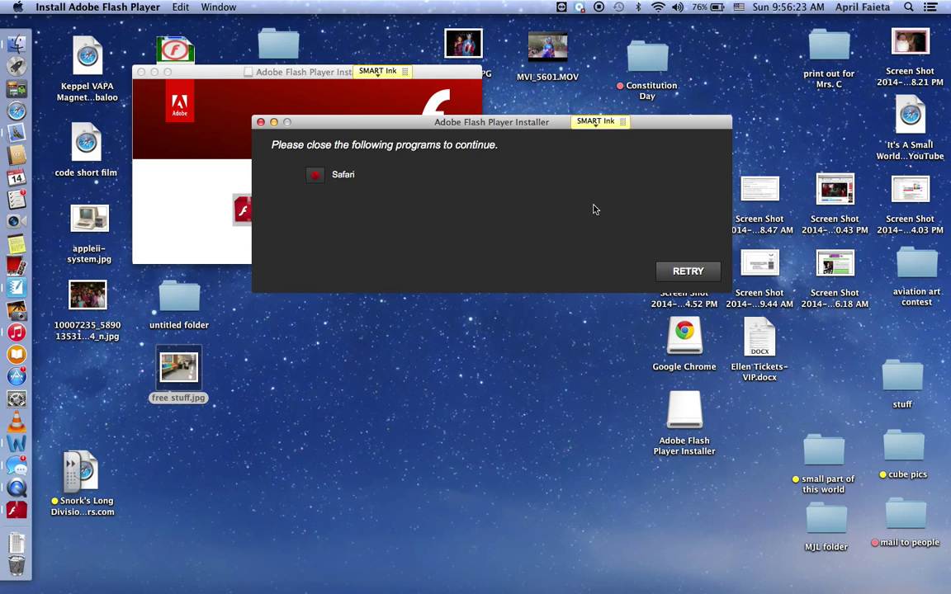
pyautogui.click(697, 271)
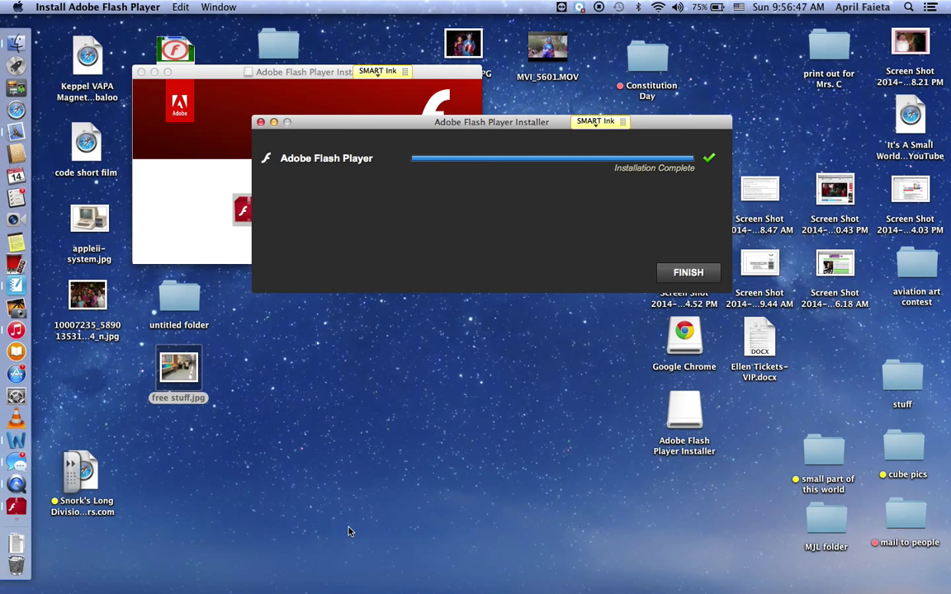
pyautogui.click(680, 274)
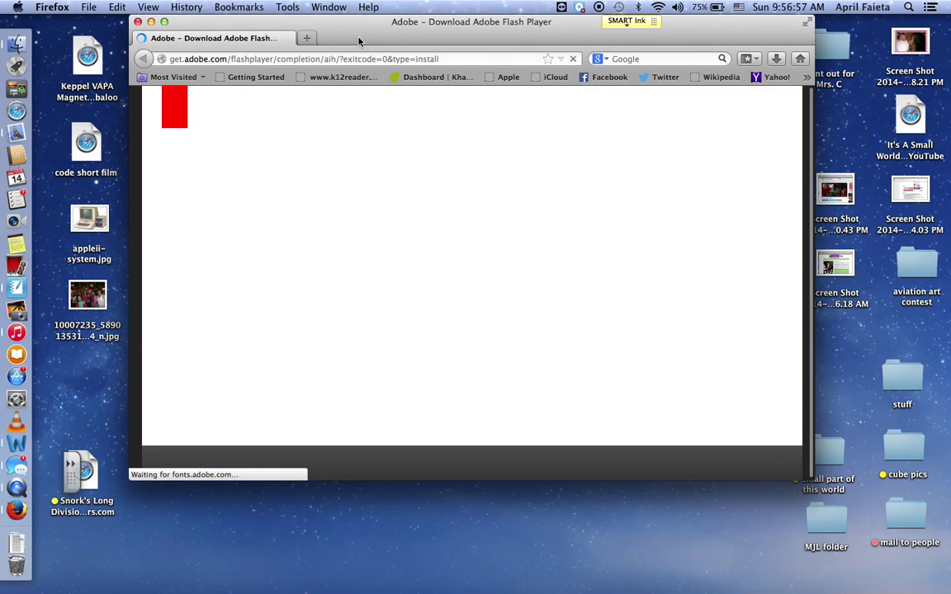
# Move the Adobe thank-you page and installer windows aside and relaunch Safari
pyautogui.moveTo(357, 38)
pyautogui.mouseDown()
pyautogui.moveTo(299, 12)
pyautogui.moveTo(395, 59)
pyautogui.moveTo(559, 429)
pyautogui.mouseUp()
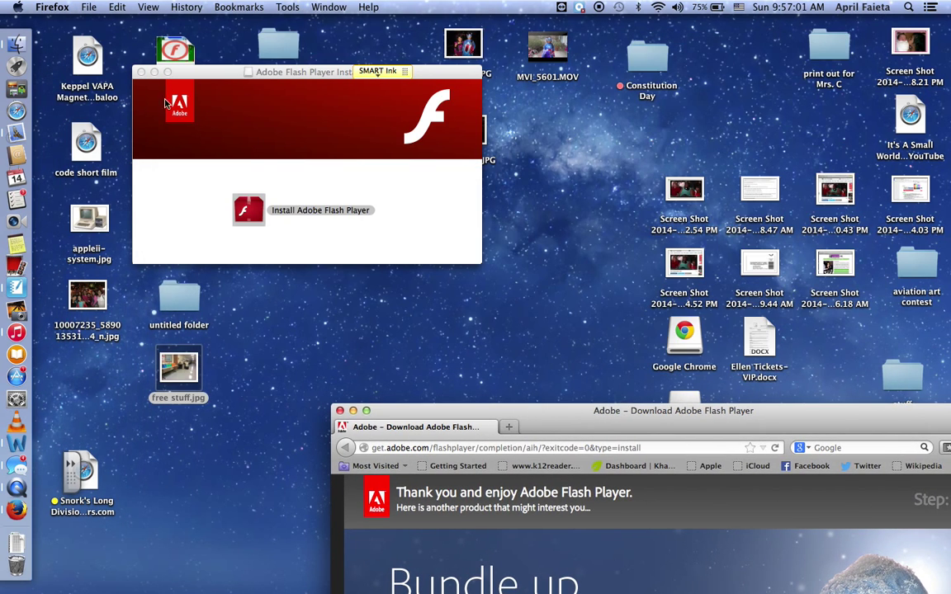
pyautogui.click(20, 113)
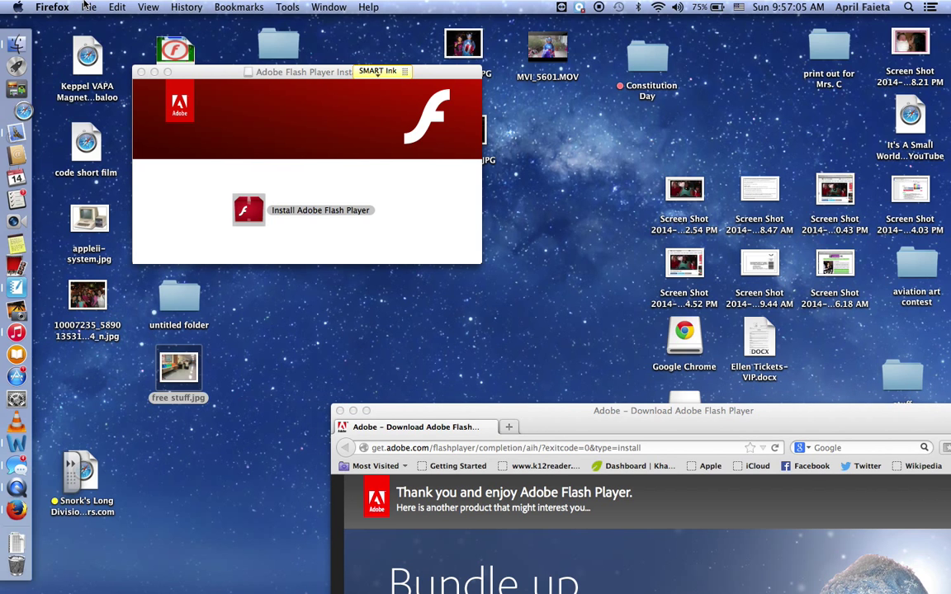
pyautogui.moveTo(220, 72)
pyautogui.mouseDown()
pyautogui.moveTo(475, 72)
pyautogui.moveTo(176, 439)
pyautogui.mouseUp()
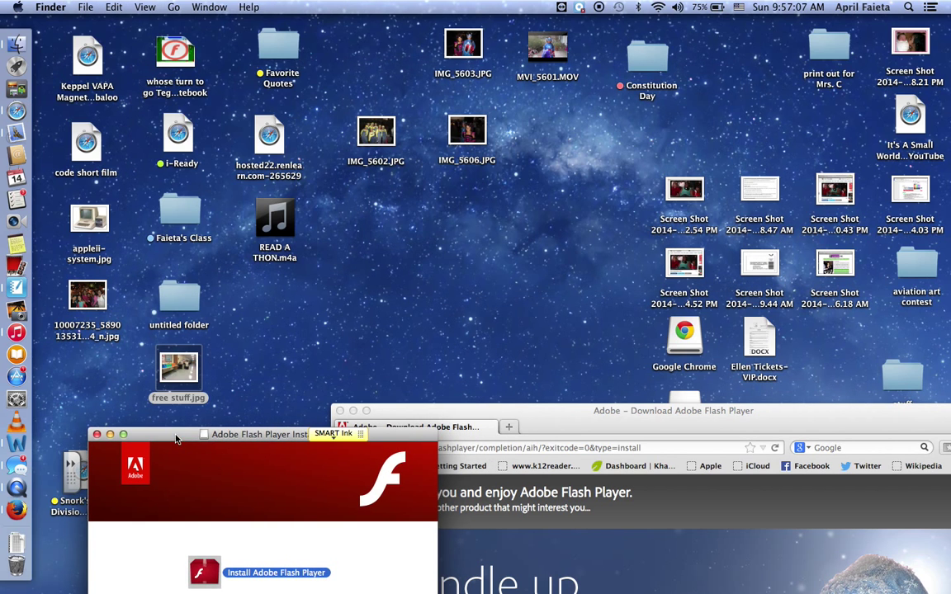
pyautogui.click(87, 6)
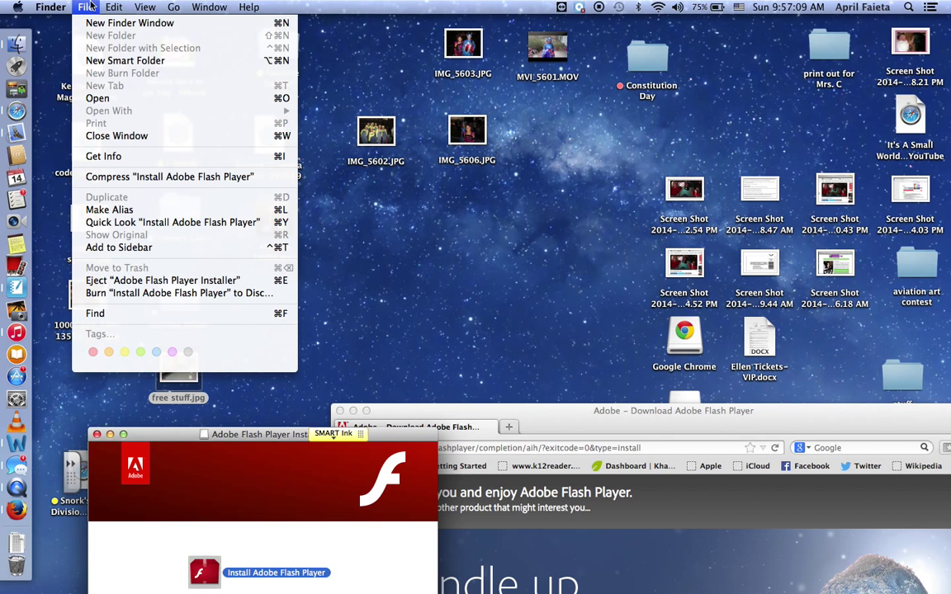
pyautogui.click(87, 7)
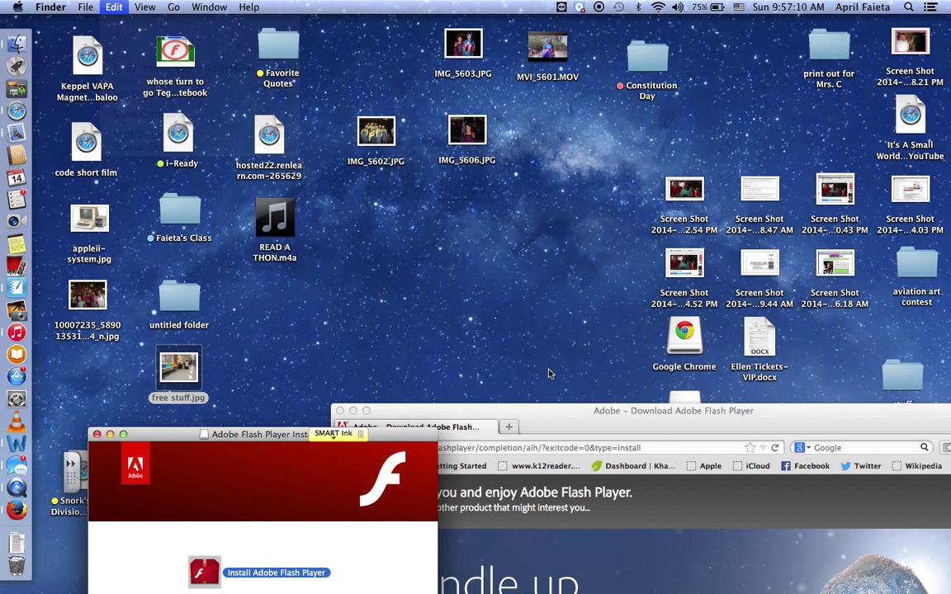
# Go to ted.com in a new Safari window and play the Social maps talk
pyautogui.click(83, 7)
pyautogui.click(239, 26)
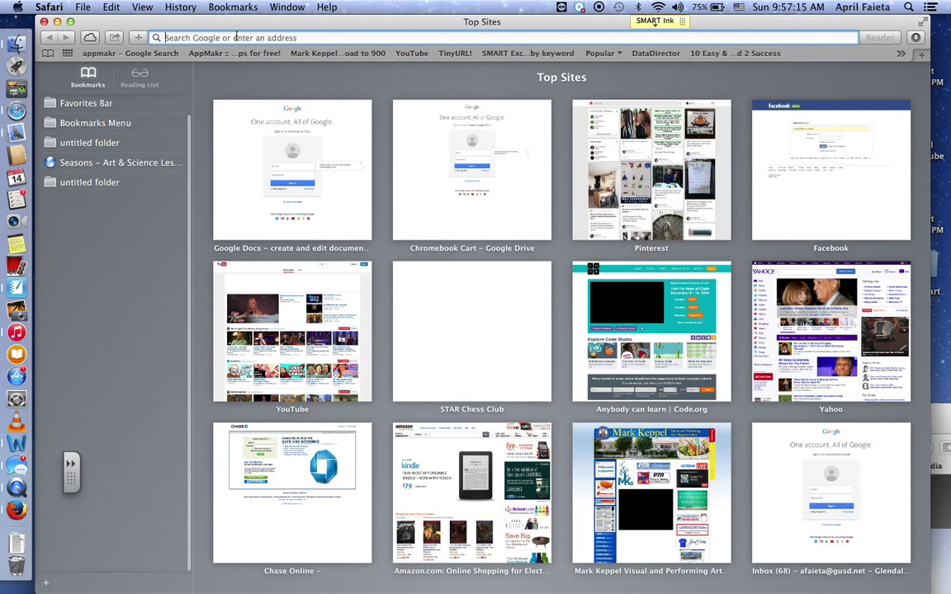
pyautogui.write('ted.com')
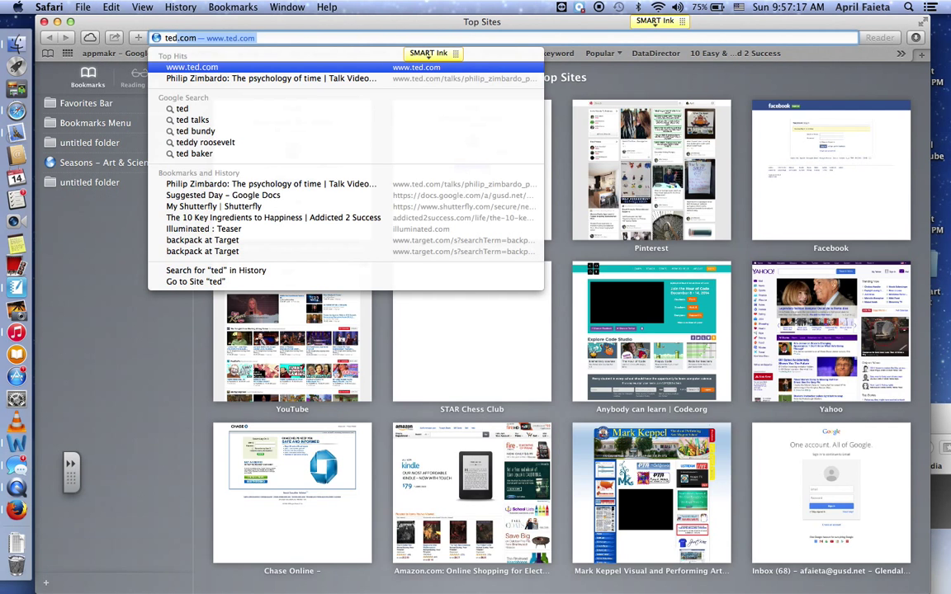
pyautogui.press('Return')
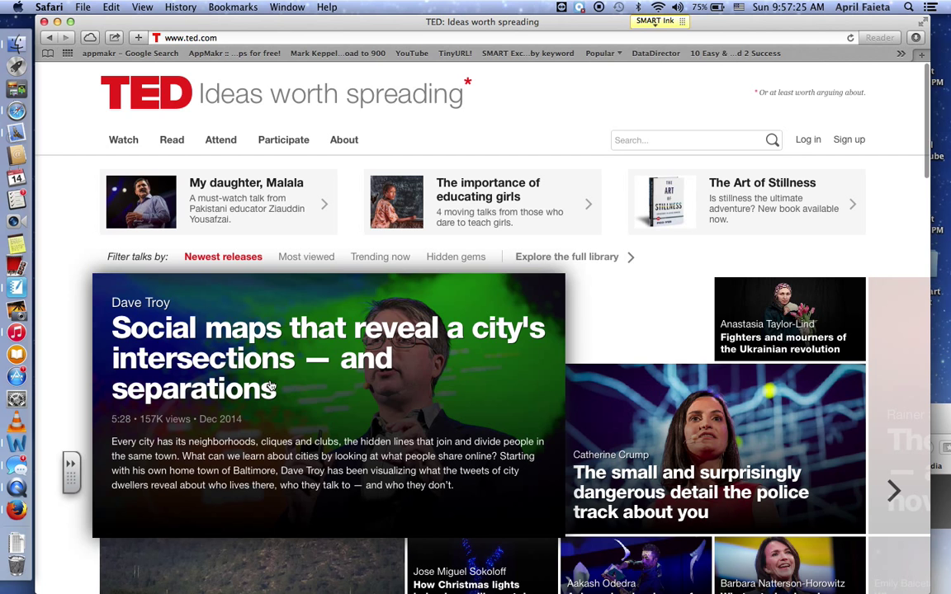
pyautogui.moveTo(329, 404)
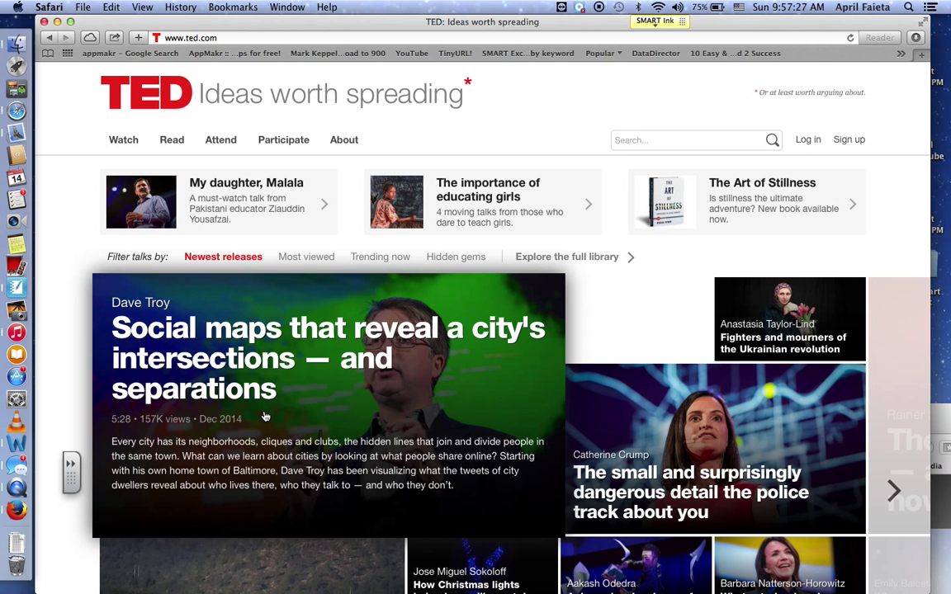
pyautogui.click(417, 314)
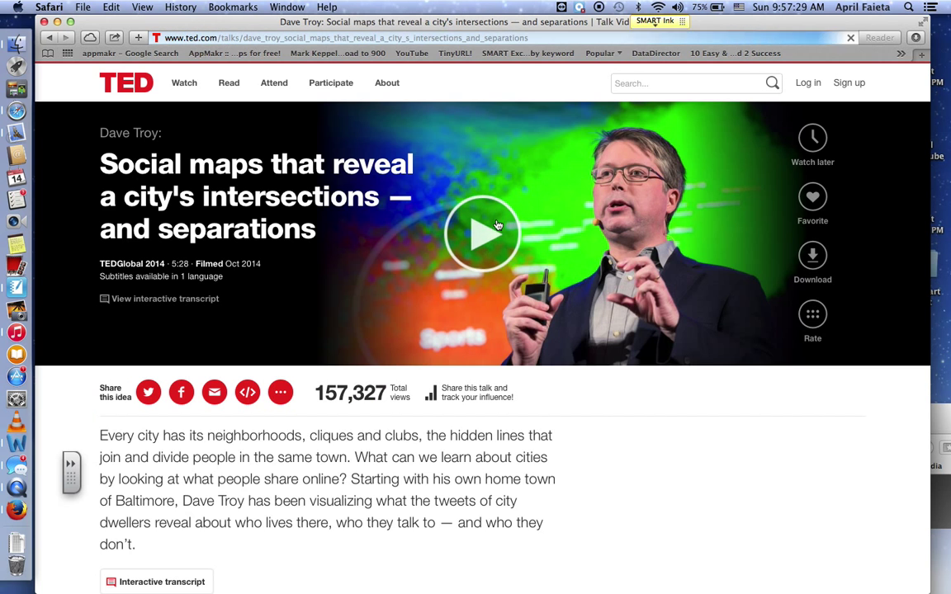
pyautogui.click(489, 227)
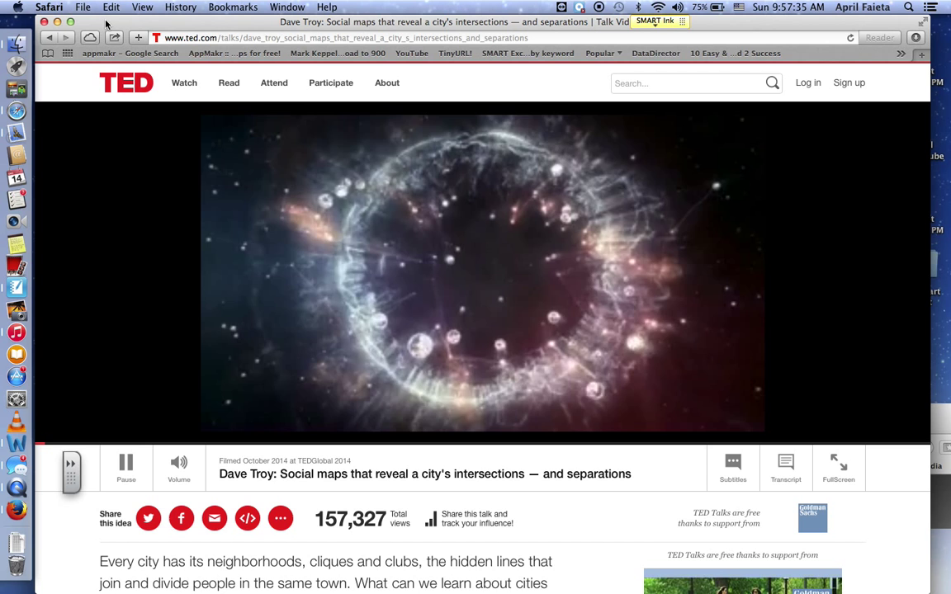
# Arrange the installer, Adobe page and playing TED video windows side by side
pyautogui.click(70, 21)
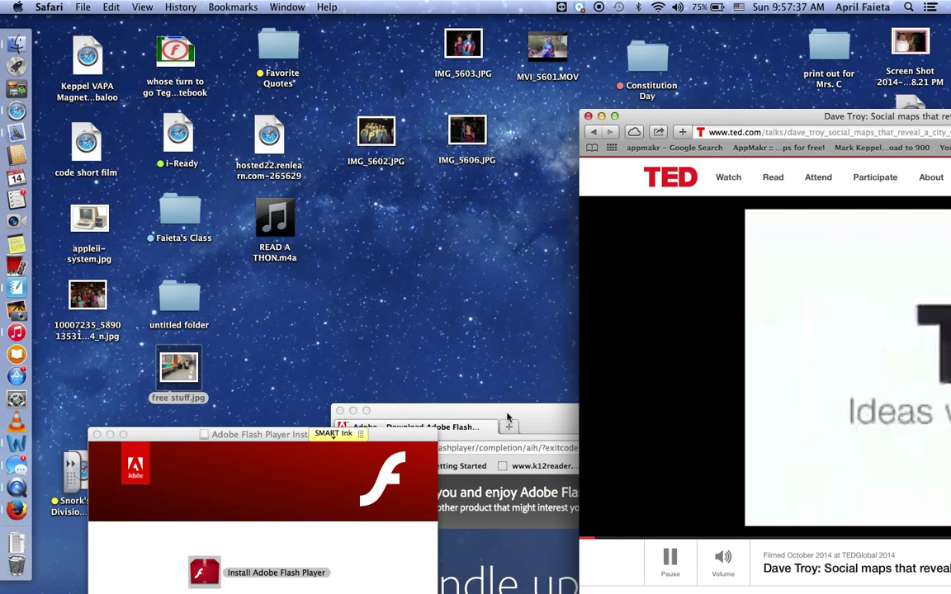
pyautogui.moveTo(239, 435); pyautogui.dragTo(266, 40)
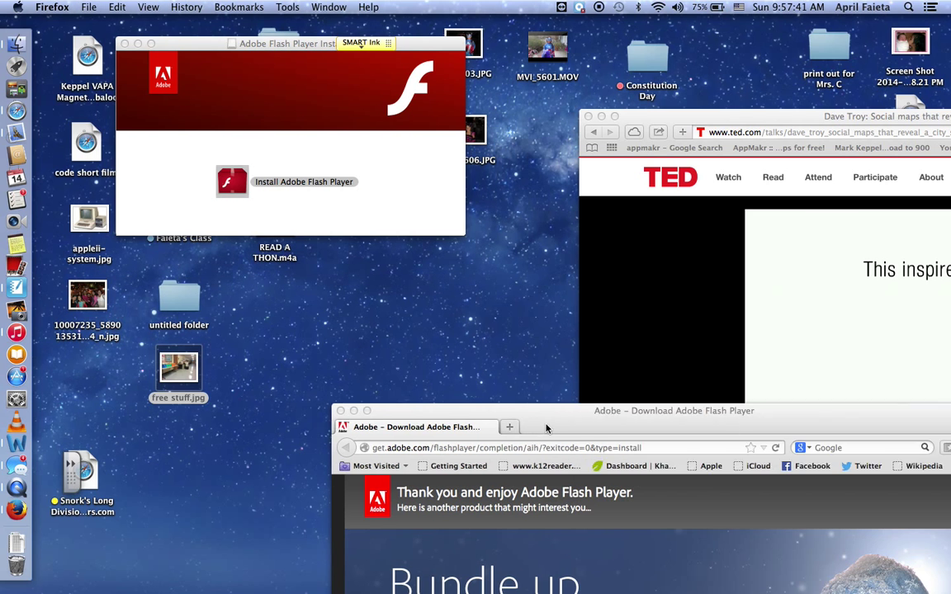
pyautogui.moveTo(550, 411)
pyautogui.mouseDown()
pyautogui.moveTo(269, 270)
pyautogui.moveTo(287, 241)
pyautogui.mouseUp()
pyautogui.click(779, 132)
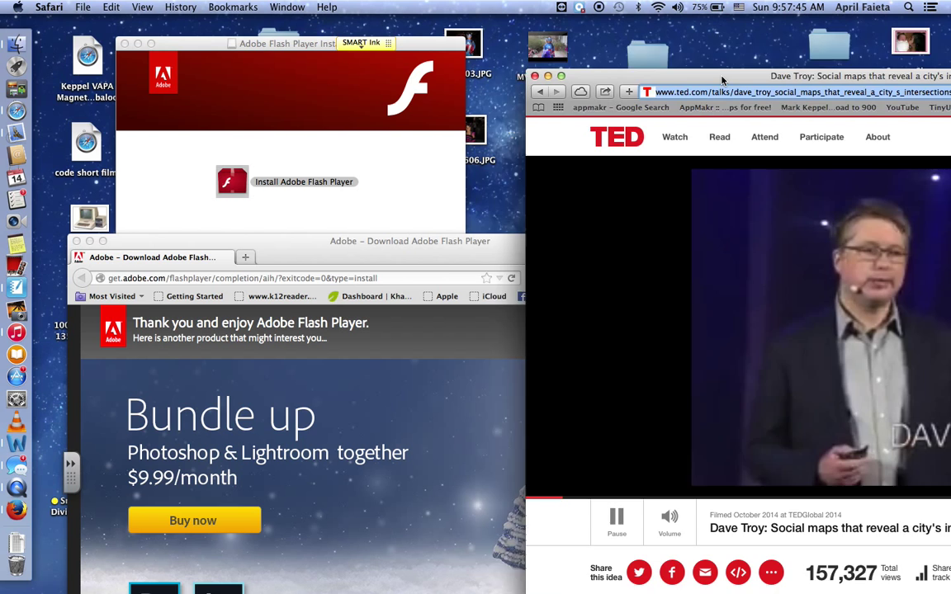
pyautogui.moveTo(723, 80); pyautogui.dragTo(662, 27)
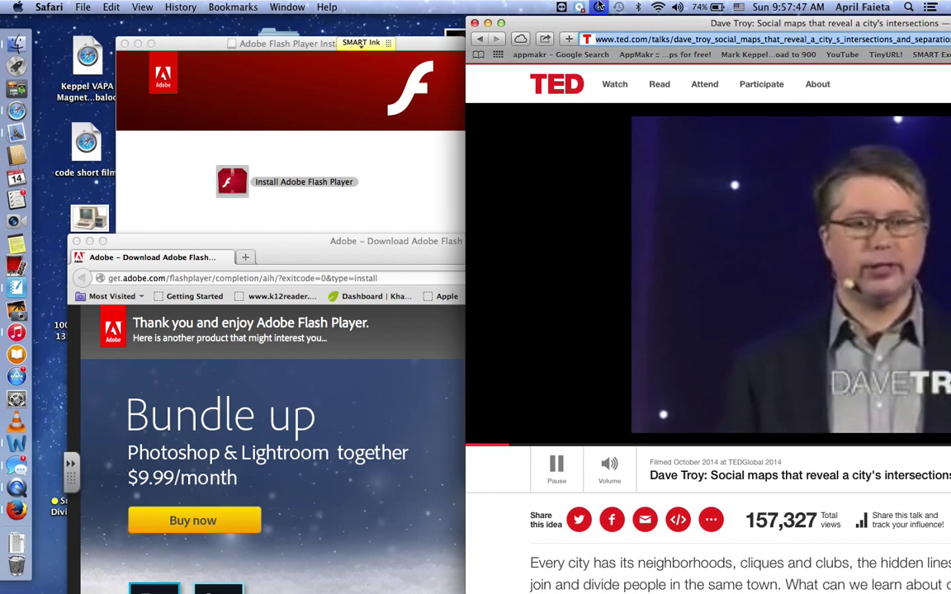